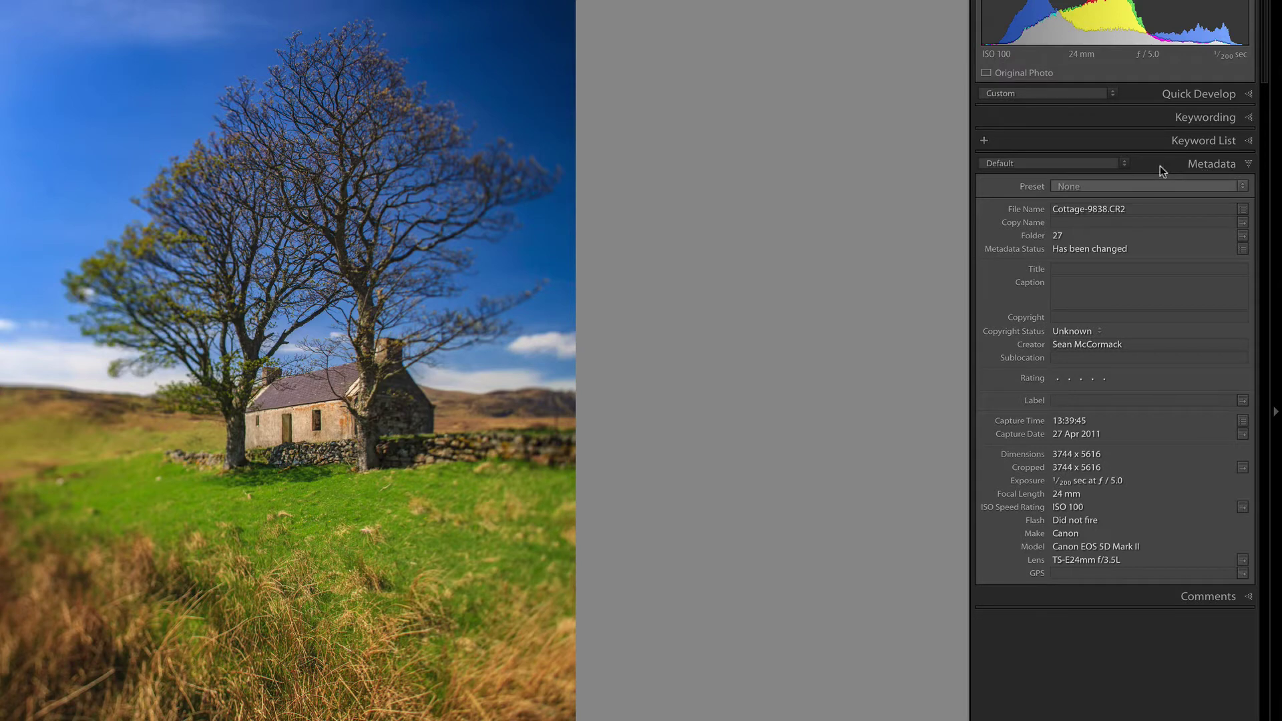
# Browse the metadata view set list and close it, keeping the Default view
pyautogui.click(1077, 163)
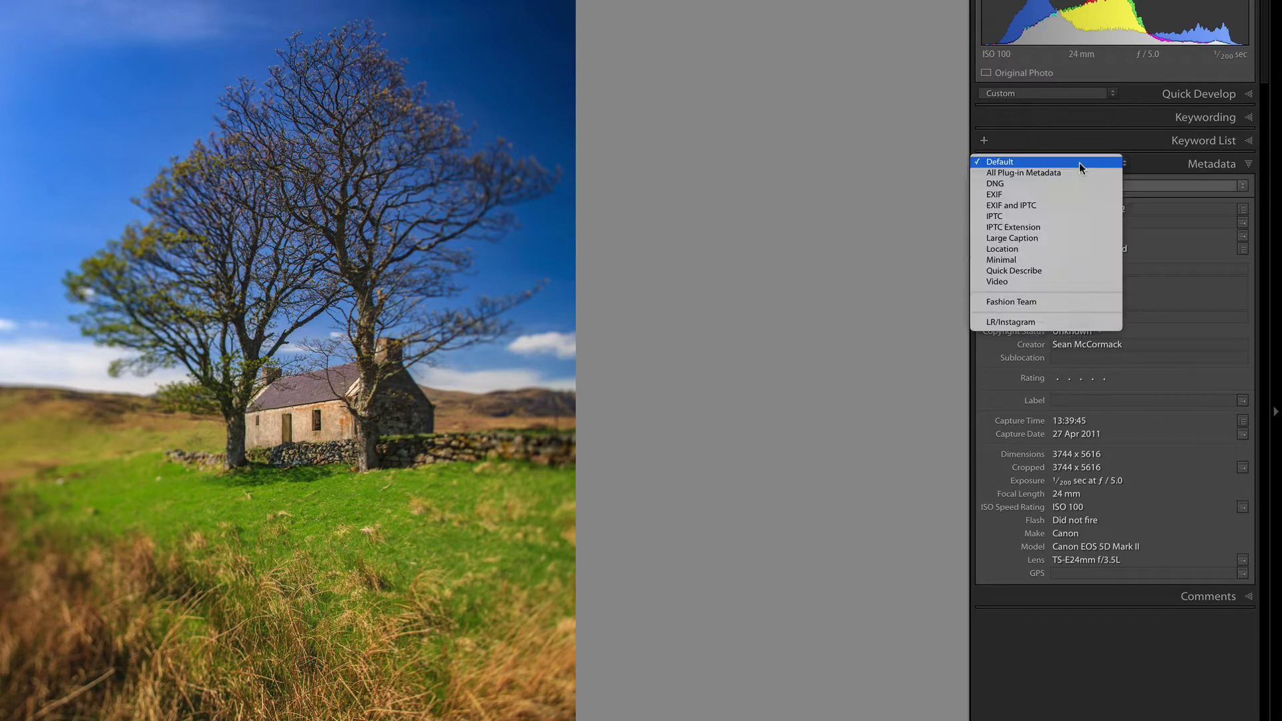
pyautogui.click(1108, 163)
pyautogui.click(1099, 164)
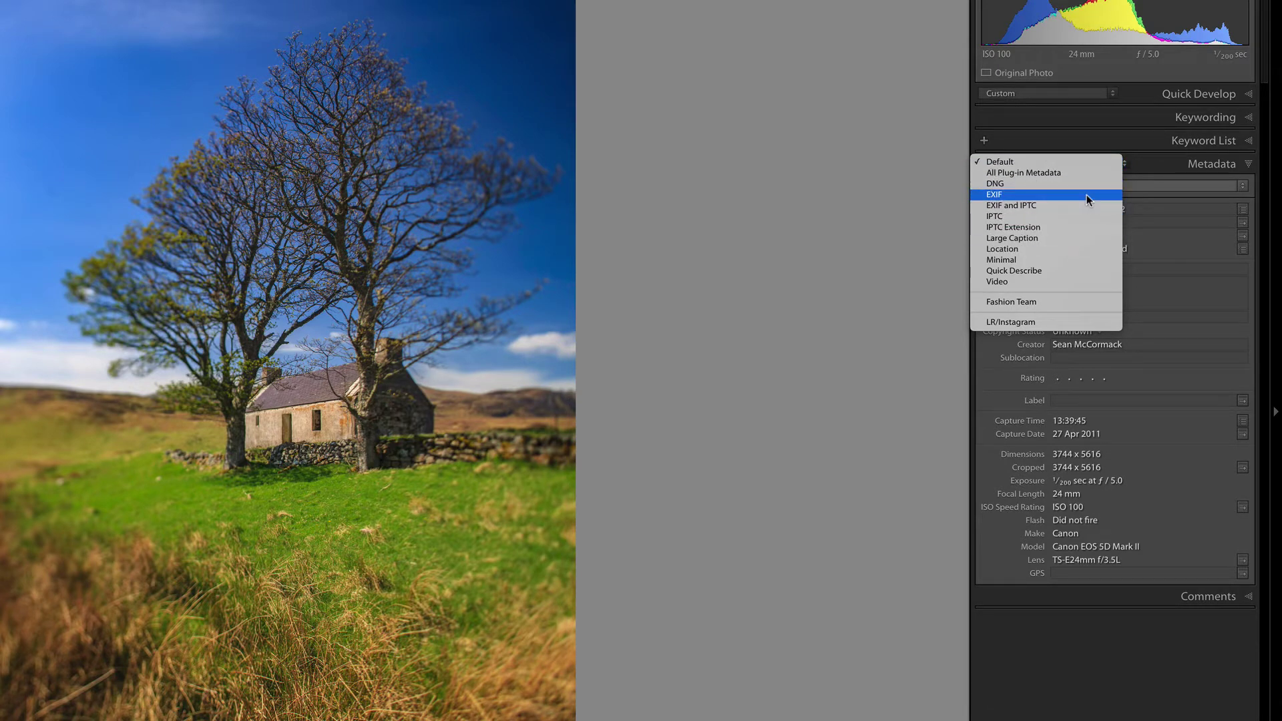
pyautogui.click(1069, 161)
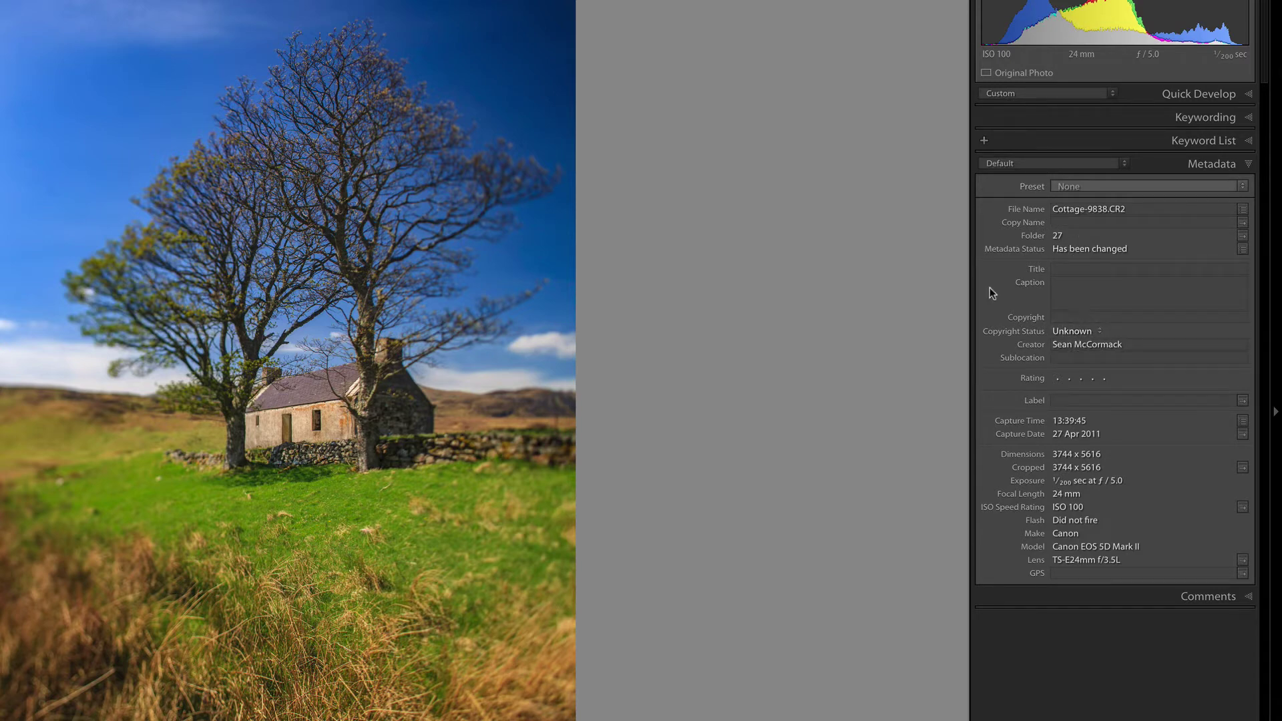
pyautogui.click(1071, 187)
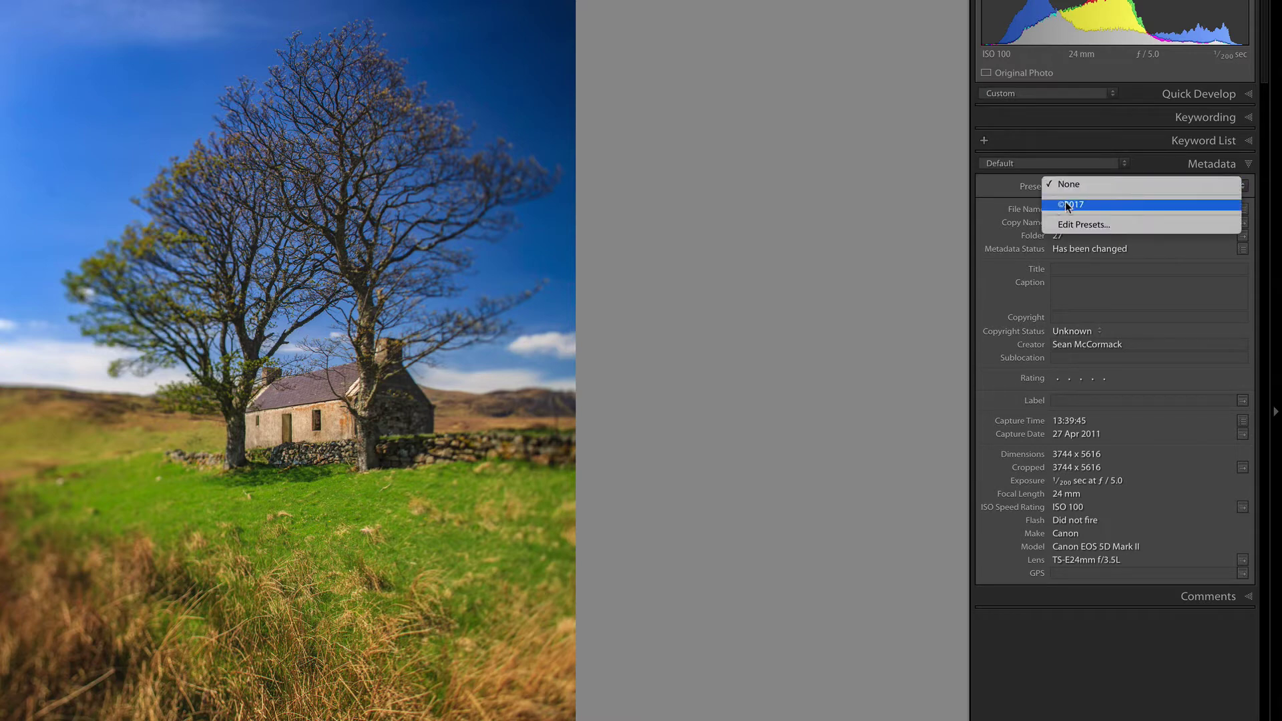
pyautogui.click(1004, 187)
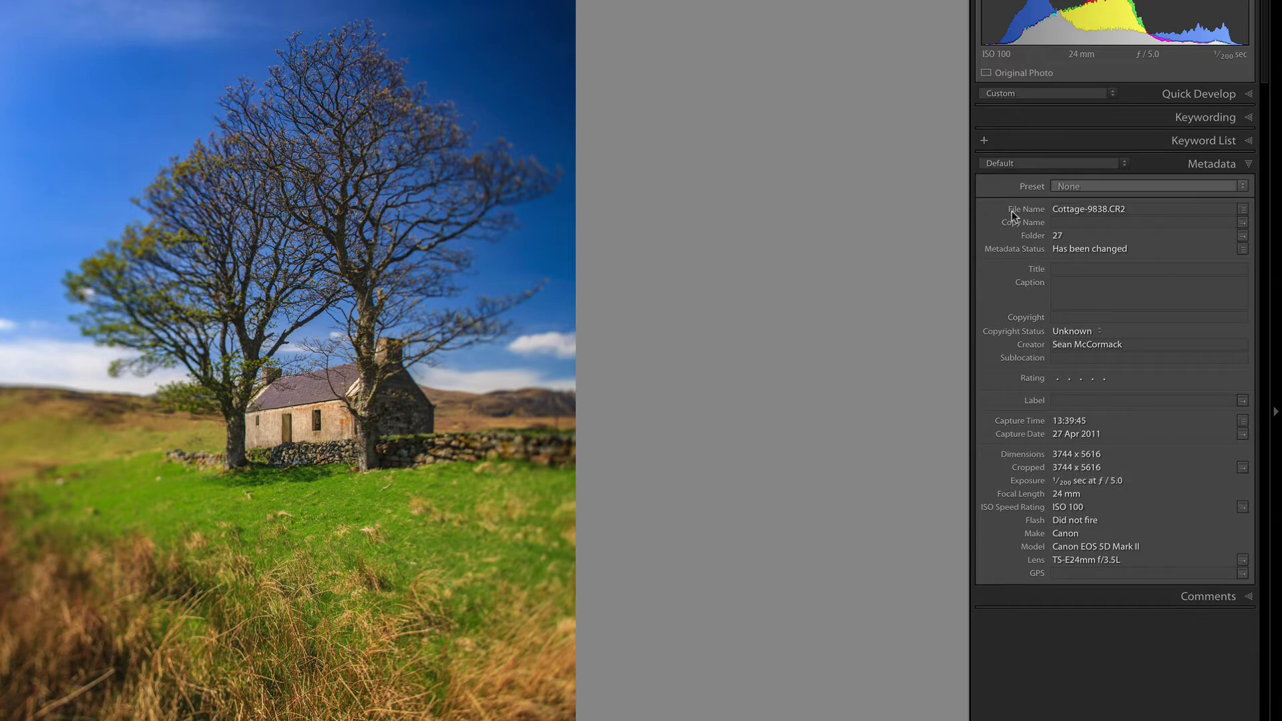
# Switch the Metadata panel to Quick Describe, then to the Large Caption view set
pyautogui.click(1036, 164)
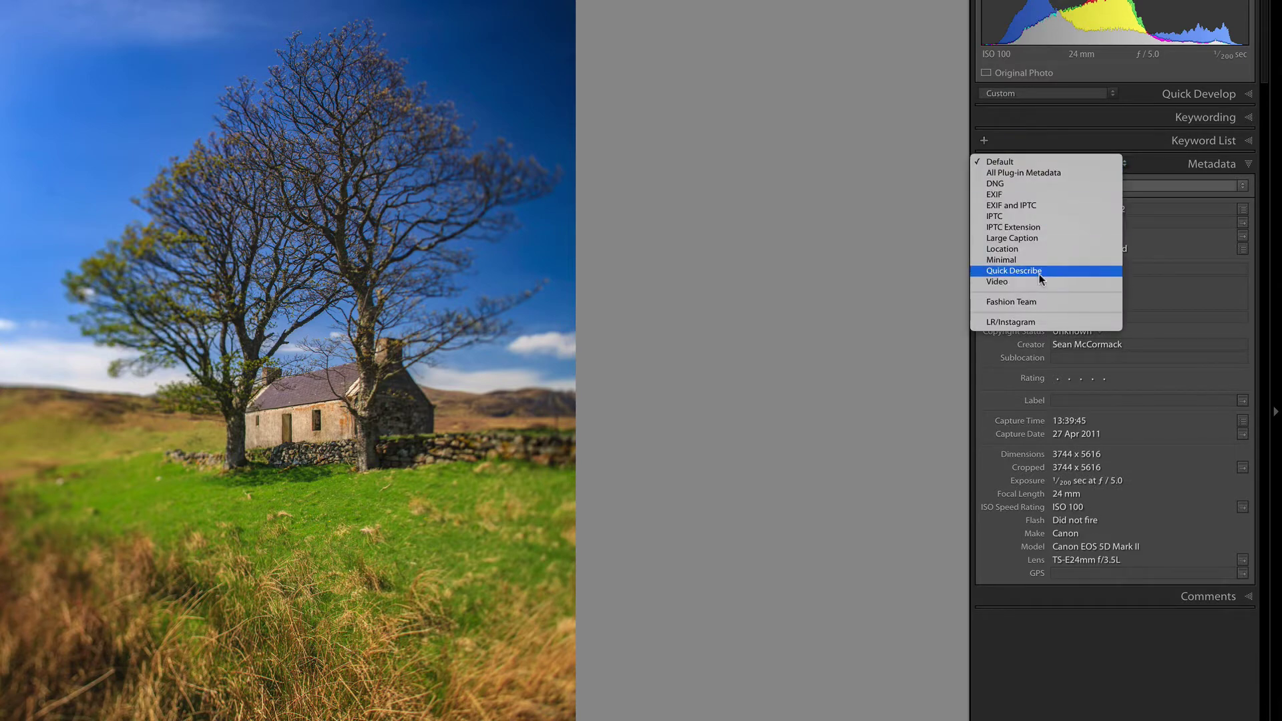
pyautogui.click(1041, 271)
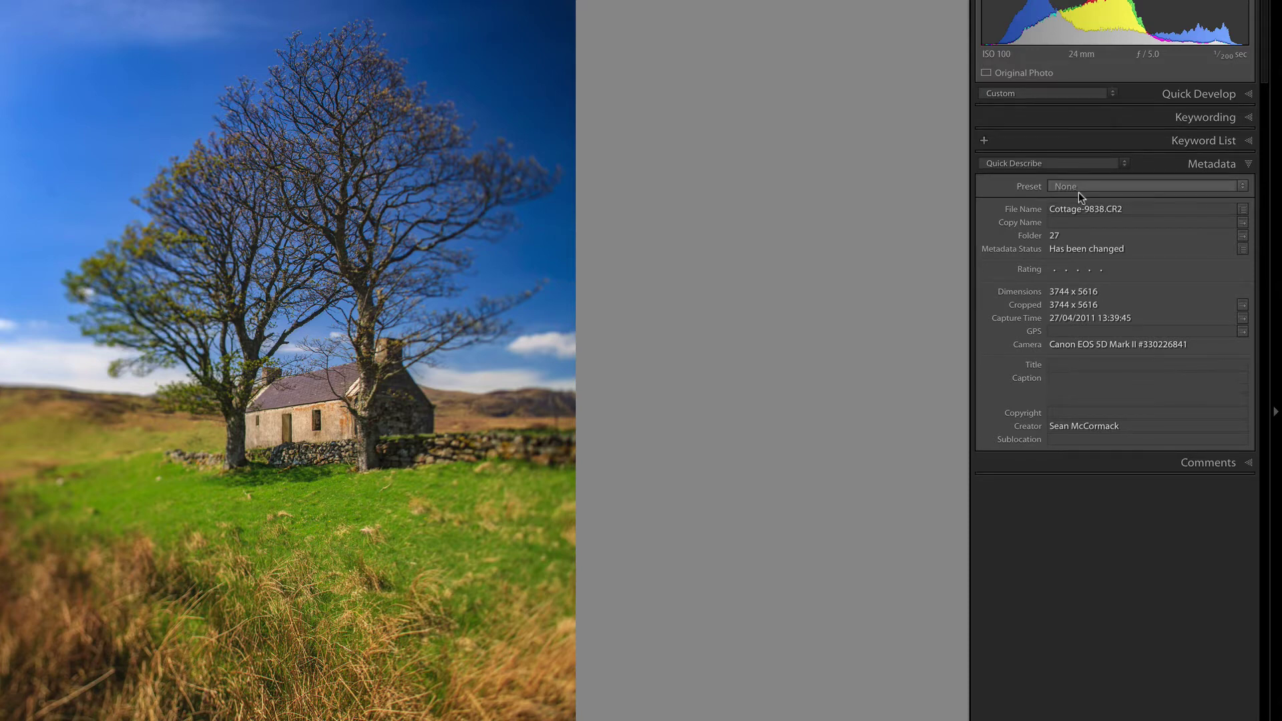
pyautogui.click(1042, 165)
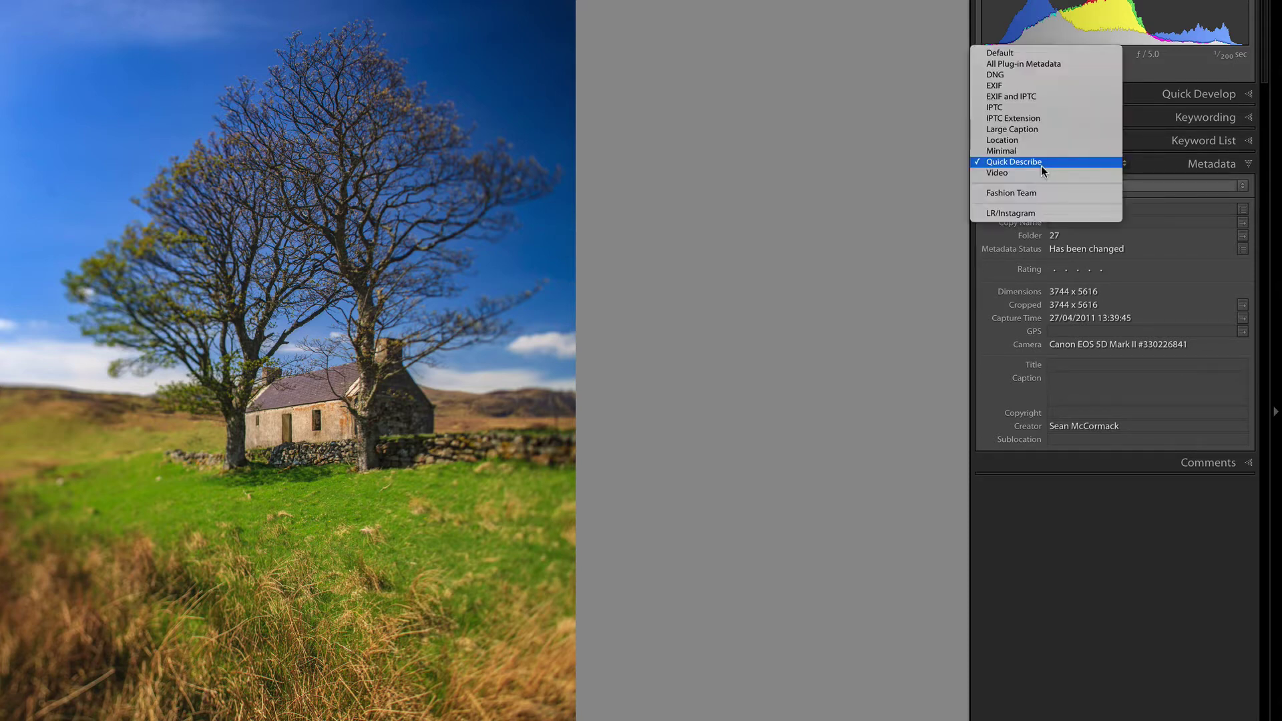
pyautogui.click(1039, 131)
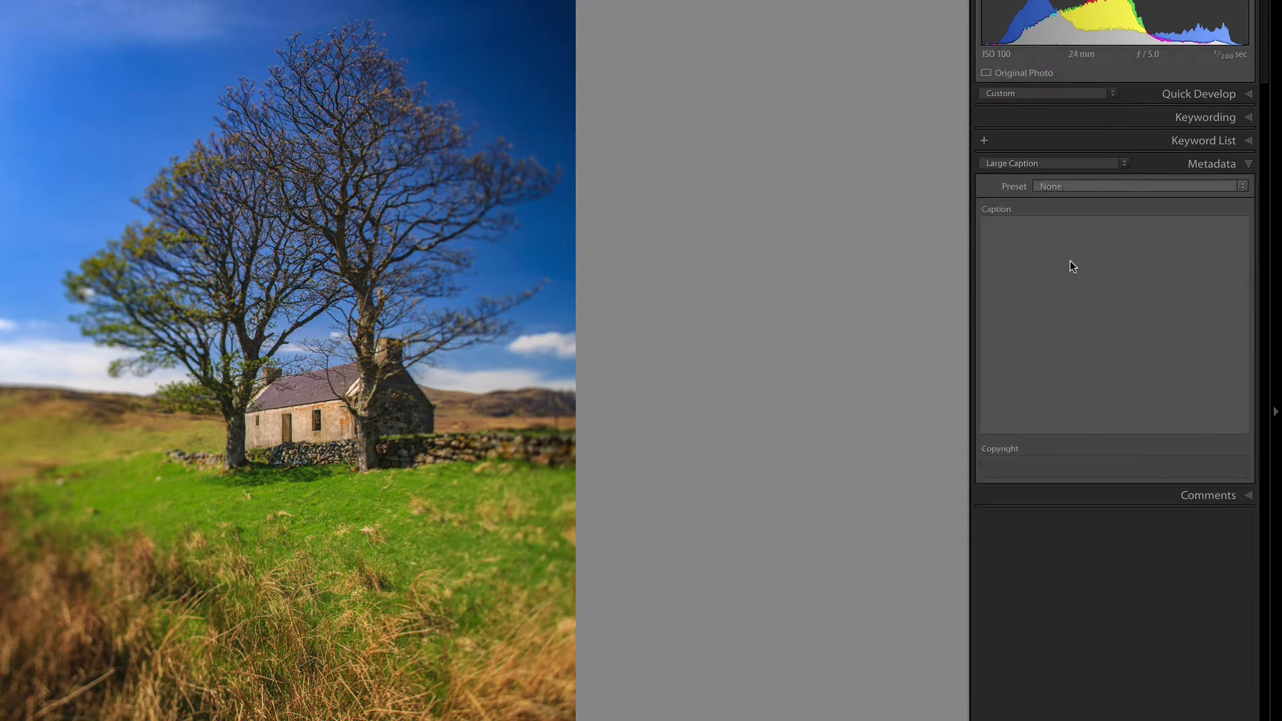
# Type test lines into the large Caption box, then erase part of them
pyautogui.click(1064, 261)
pyautogui.write('s')
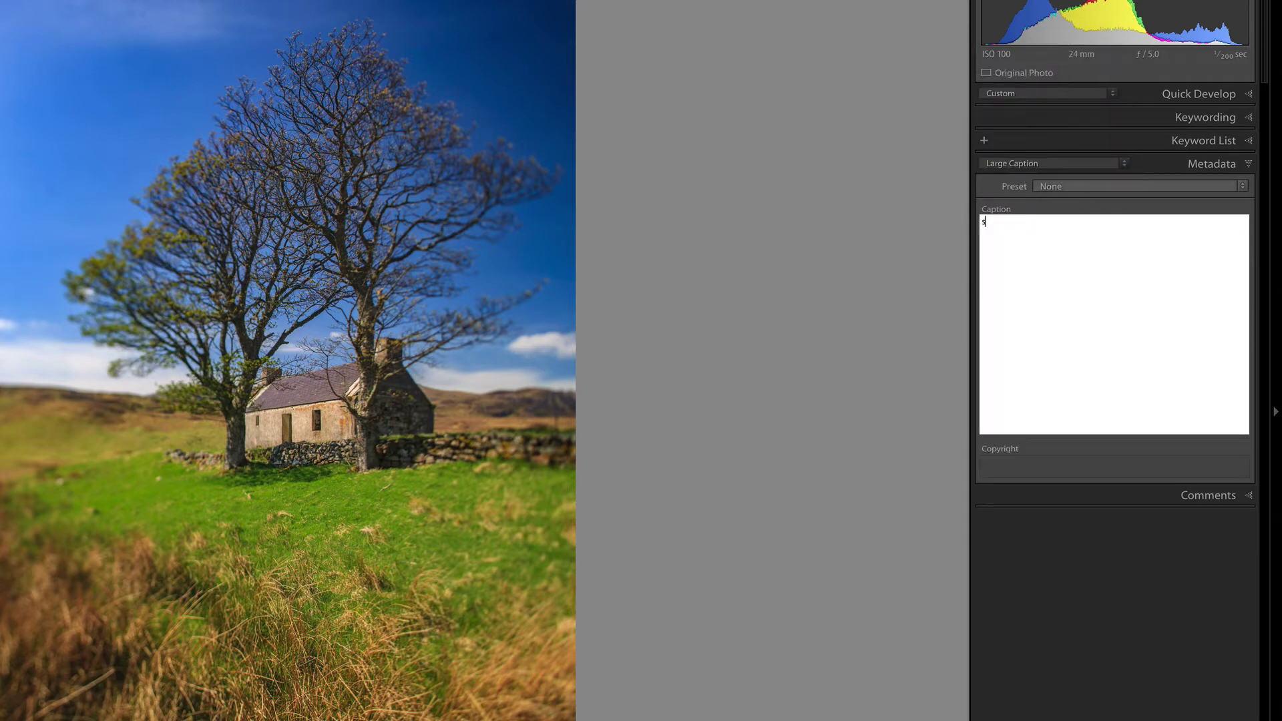
pyautogui.write('dhfbasdhfasd sadfasdf asdfasdf')
pyautogui.press('Return')
pyautogui.press('Return')
pyautogui.press('Return')
pyautogui.write('fasdfadfa')
pyautogui.press('BackSpace')
pyautogui.press('BackSpace')
pyautogui.press('BackSpace')
pyautogui.press('BackSpace')
pyautogui.press('BackSpace')
pyautogui.press('BackSpace')
pyautogui.press('BackSpace')
pyautogui.press('BackSpace')
pyautogui.press('BackSpace')
pyautogui.press('BackSpace')
pyautogui.press('BackSpace')
pyautogui.press('BackSpace')
pyautogui.press('BackSpace')
pyautogui.press('BackSpace')
pyautogui.press('BackSpace')
pyautogui.press('BackSpace')
pyautogui.press('BackSpace')
pyautogui.press('BackSpace')
pyautogui.press('BackSpace')
pyautogui.press('BackSpace')
pyautogui.press('BackSpace')
pyautogui.press('BackSpace')
# Switch to the IPTC view set and apply the ©2017 copyright metadata preset
pyautogui.click(1041, 164)
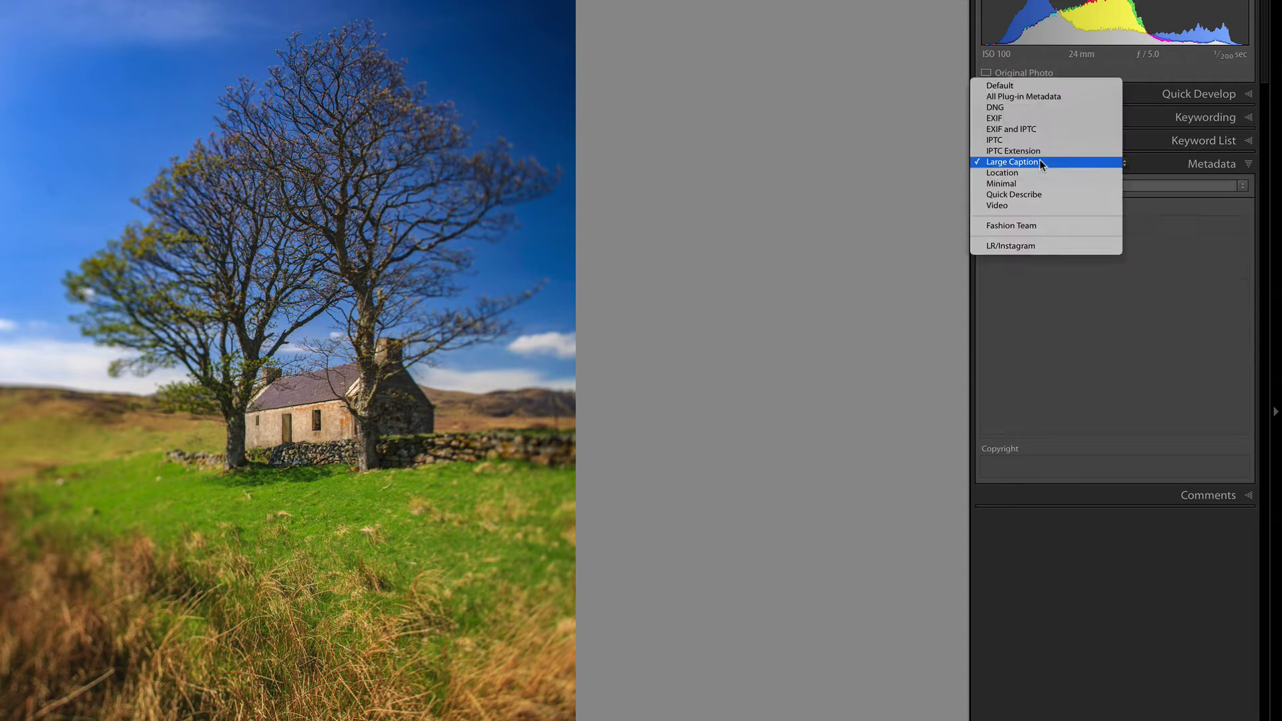
pyautogui.click(1041, 136)
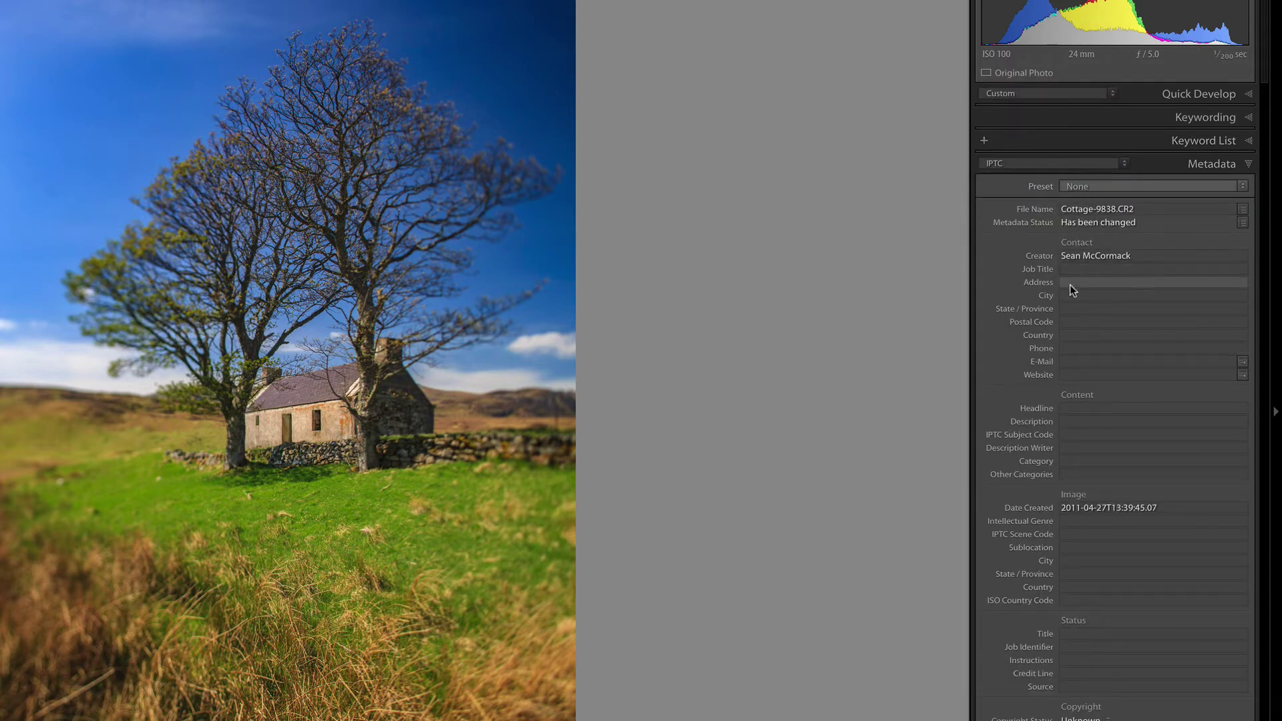
pyautogui.click(1088, 186)
pyautogui.click(1080, 212)
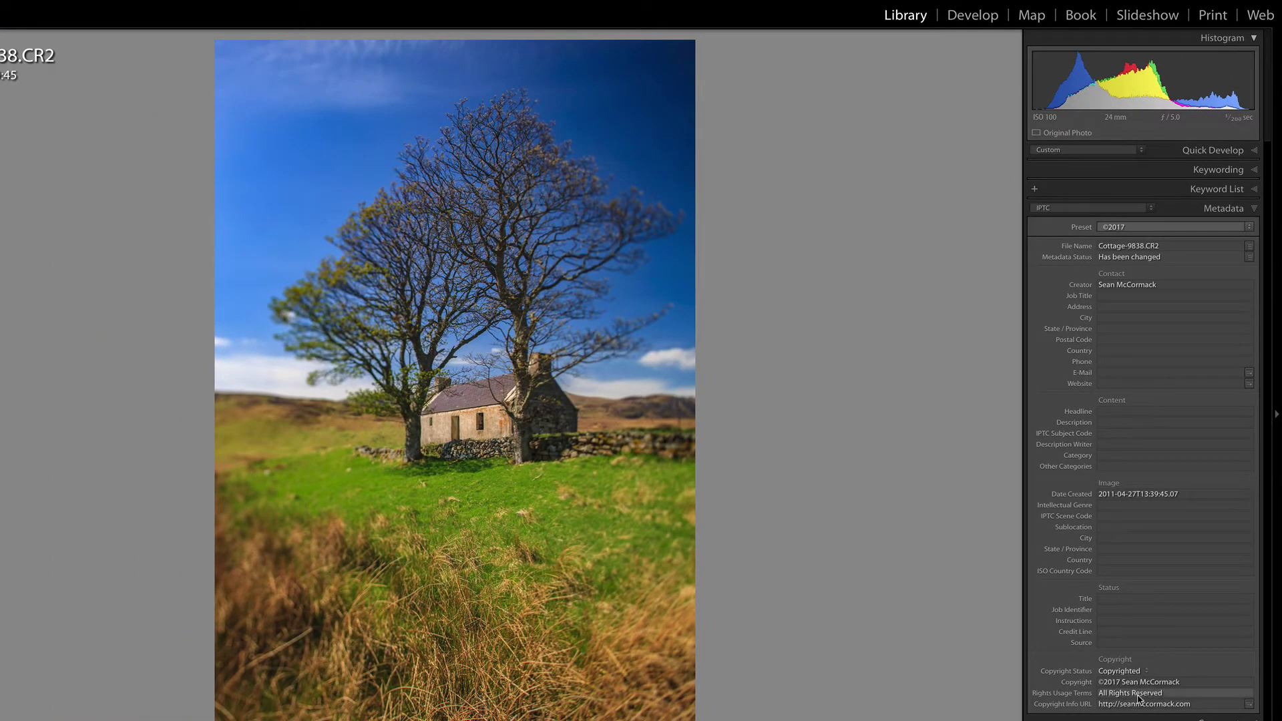
# Change the Copyright notice year from ©2017 to ©2011
pyautogui.click(1122, 682)
pyautogui.click(1120, 683)
pyautogui.press('BackSpace')
pyautogui.write('1')
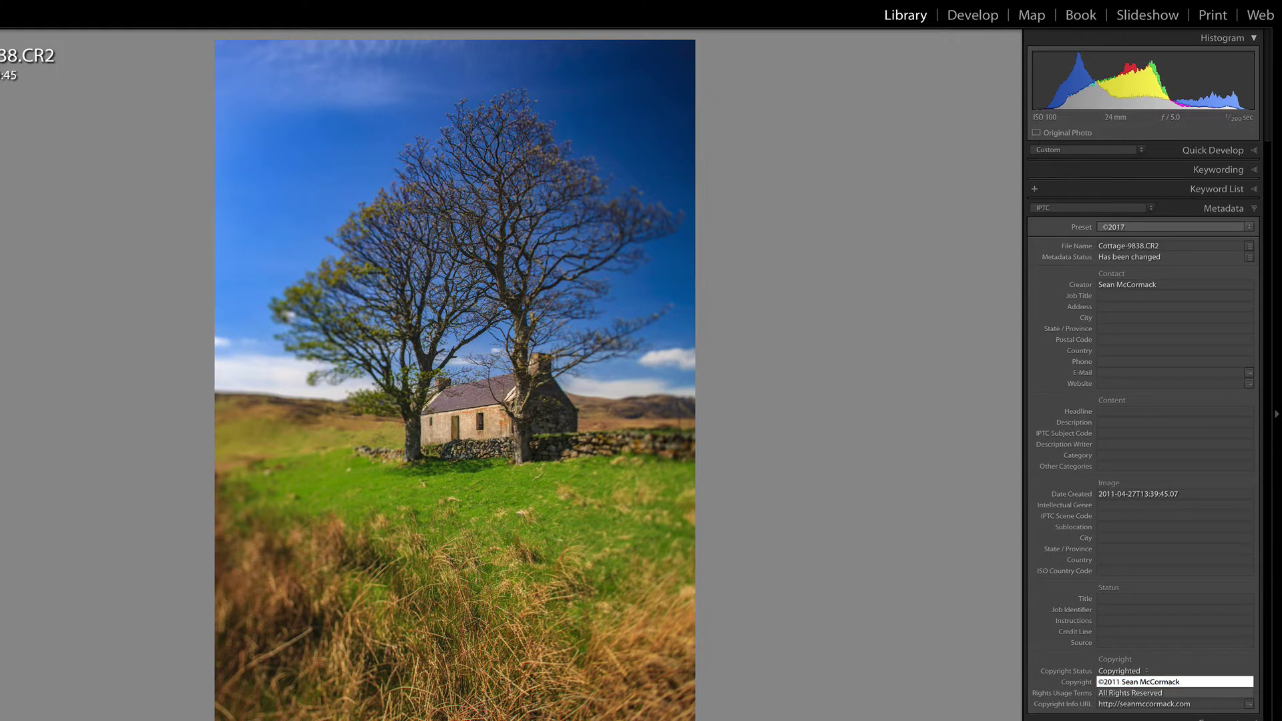
pyautogui.click(1158, 632)
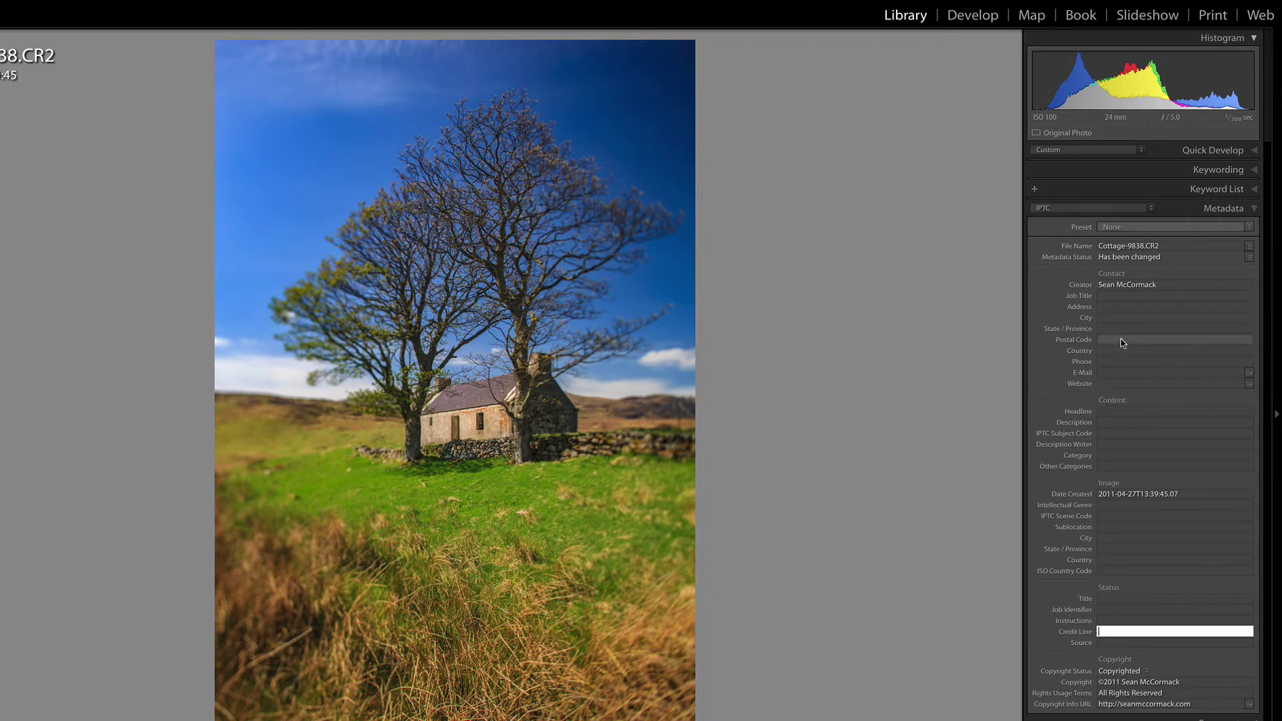
# Browse the EXIF and IPTC view set, then switch to the EXIF-only set
pyautogui.click(1065, 208)
pyautogui.click(1066, 199)
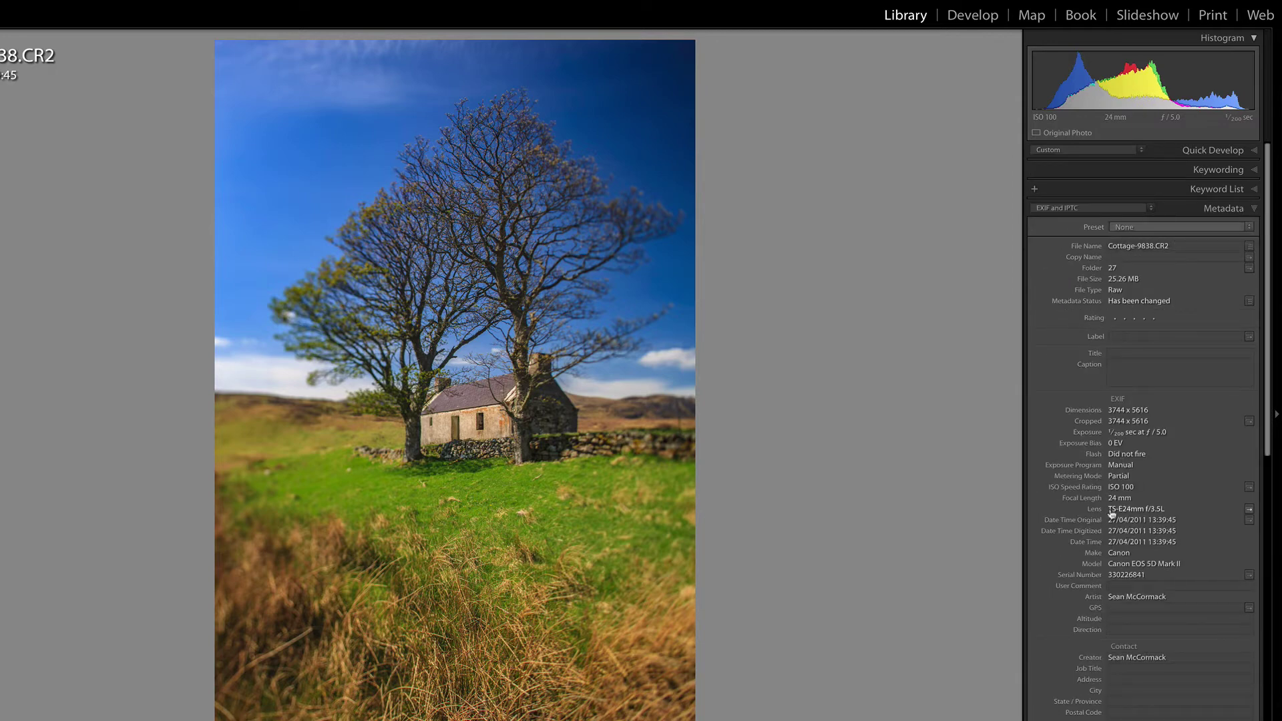
pyautogui.scroll(-3, 1111, 512)
pyautogui.scroll(-6, 1110, 513)
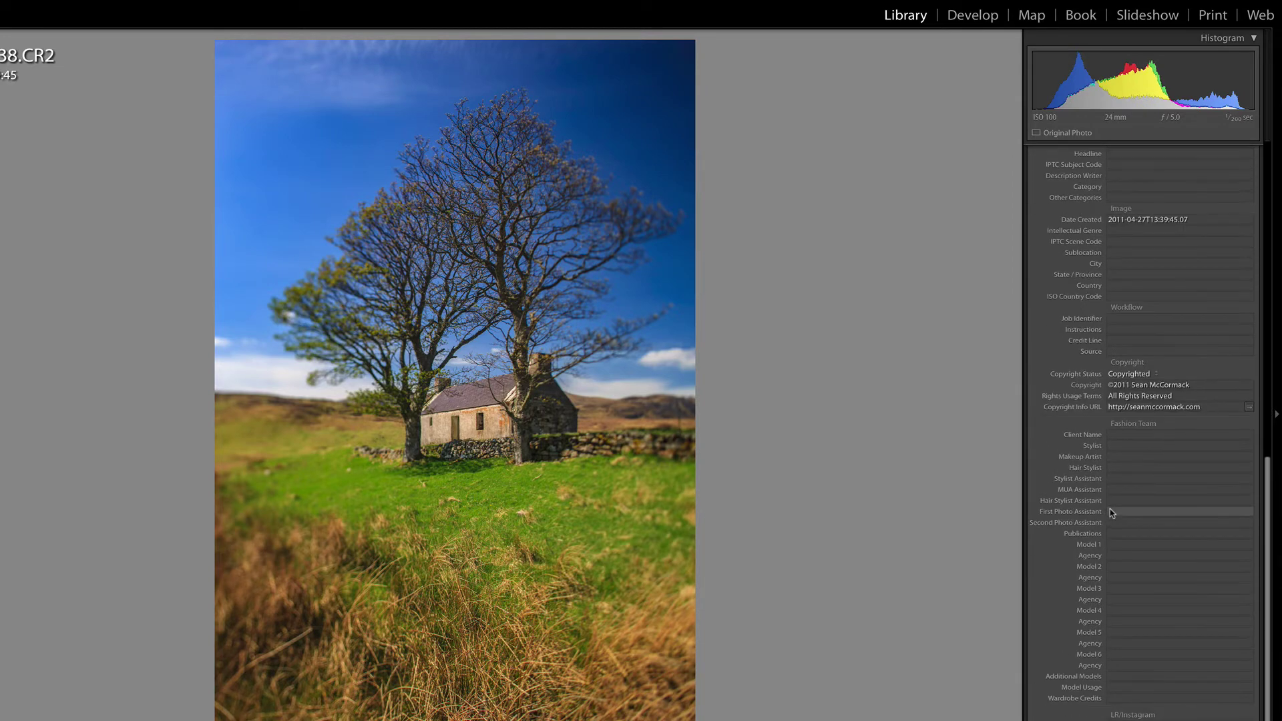
pyautogui.scroll(-3, 1110, 508)
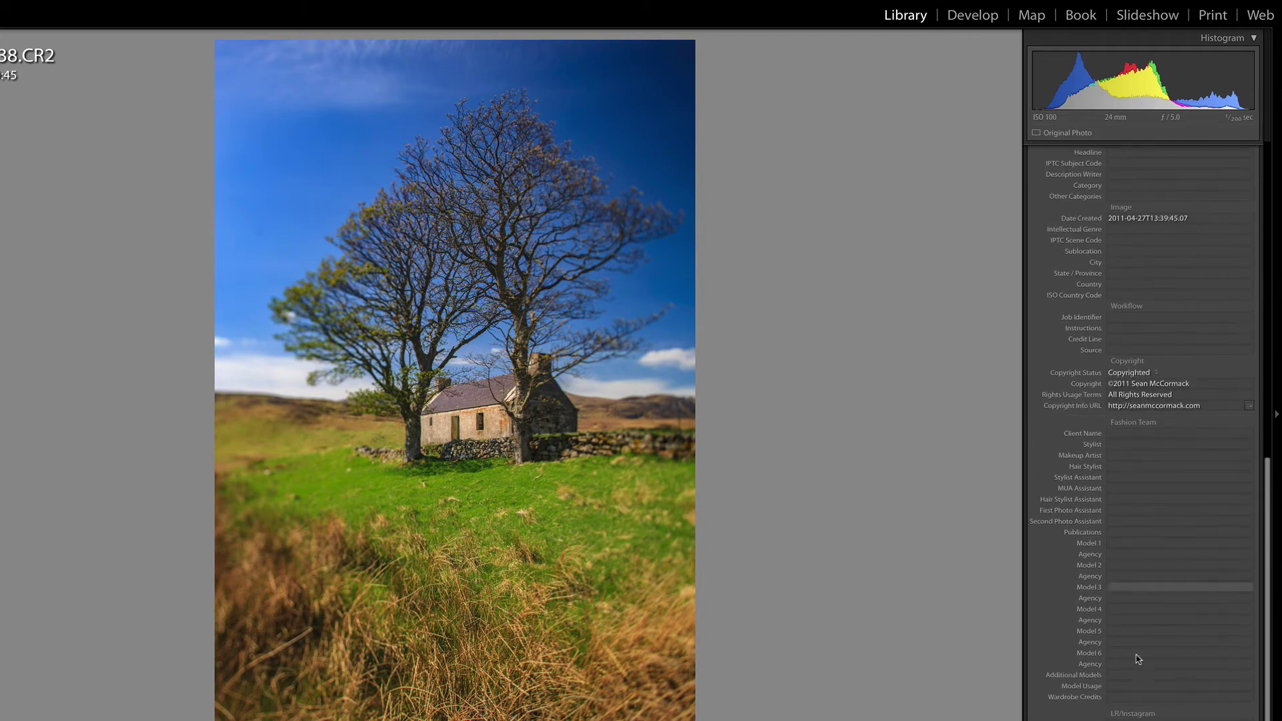
pyautogui.scroll(12, 1146, 490)
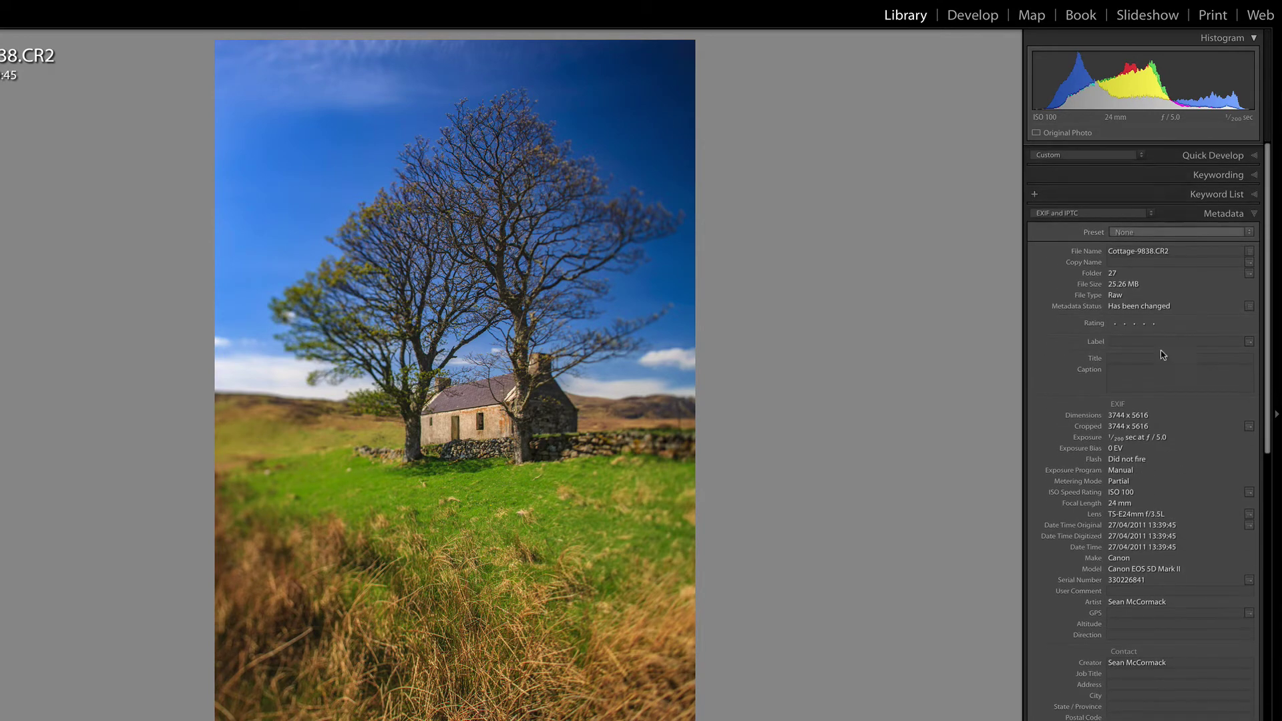
pyautogui.click(1079, 207)
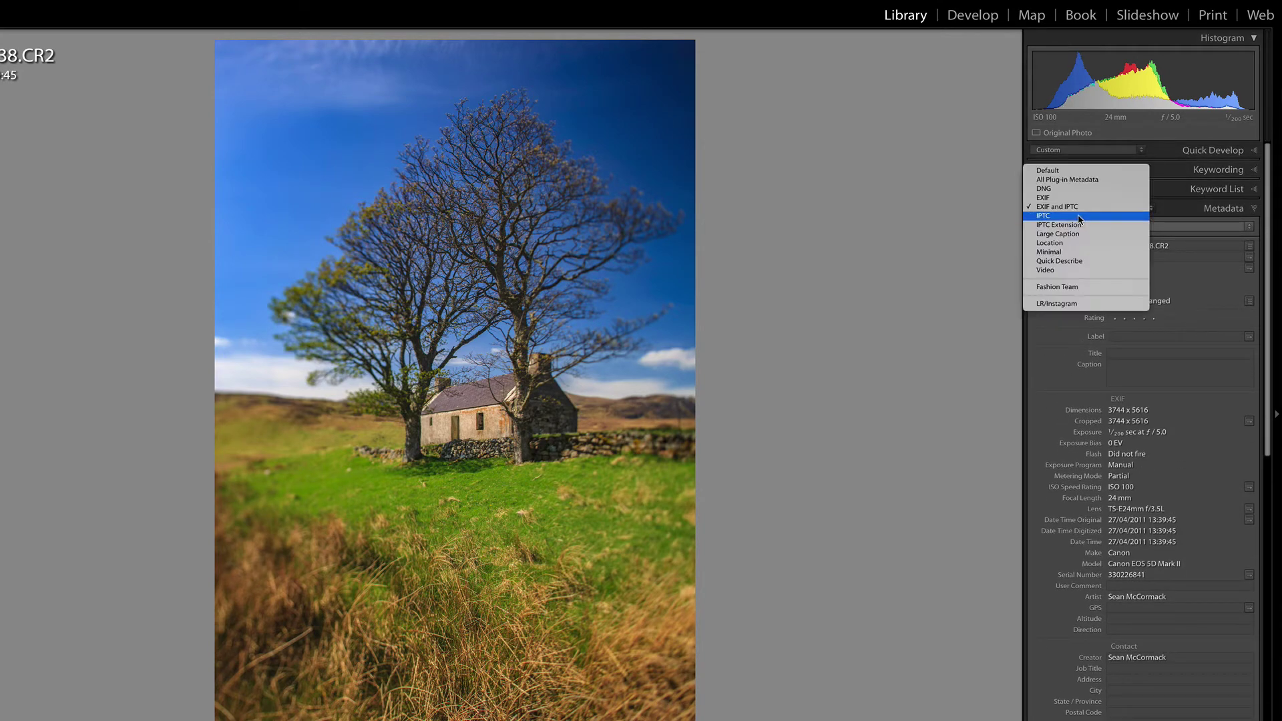
pyautogui.click(1077, 198)
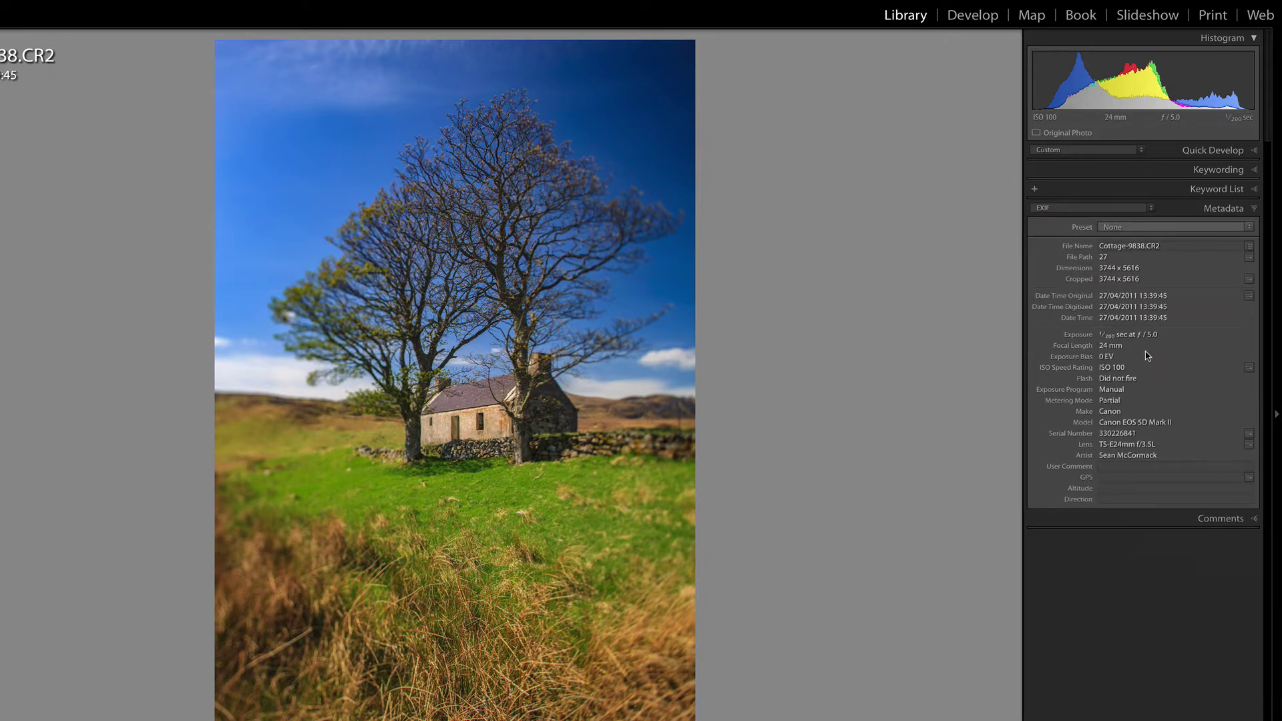
# Step through the Minimal and DNG view sets to All Plug-in Metadata
pyautogui.click(1071, 208)
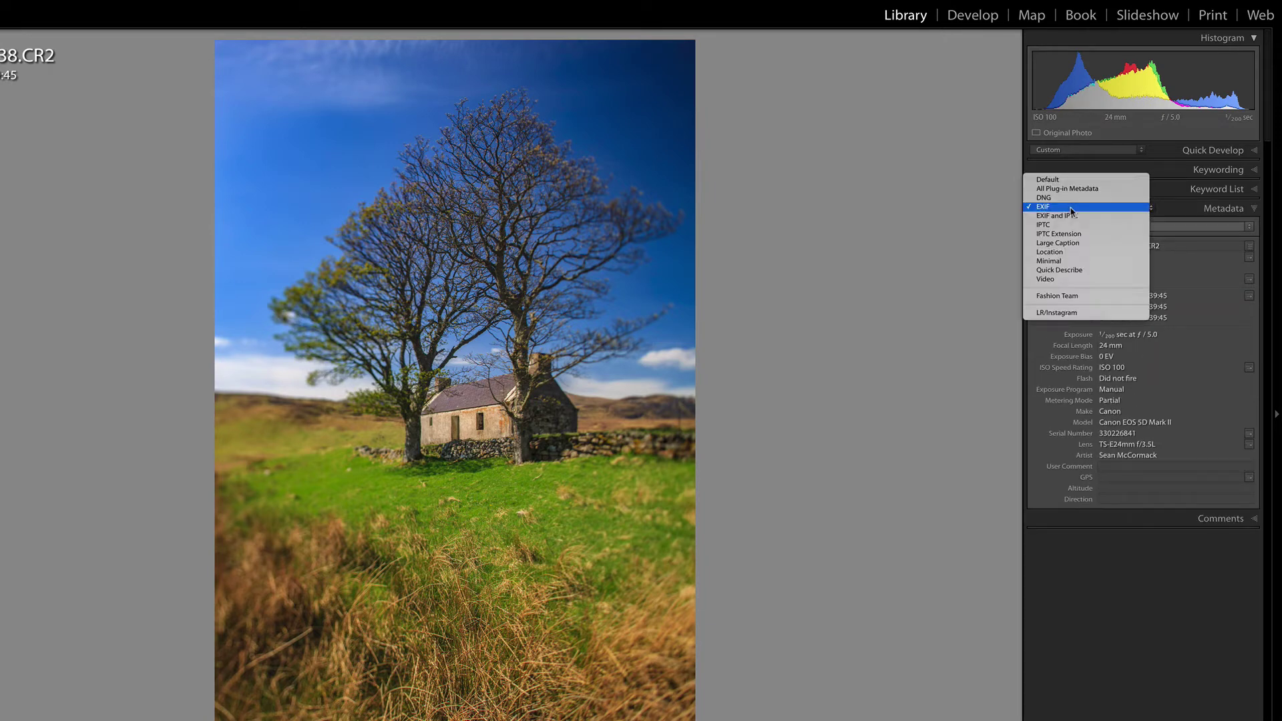
pyautogui.click(1068, 262)
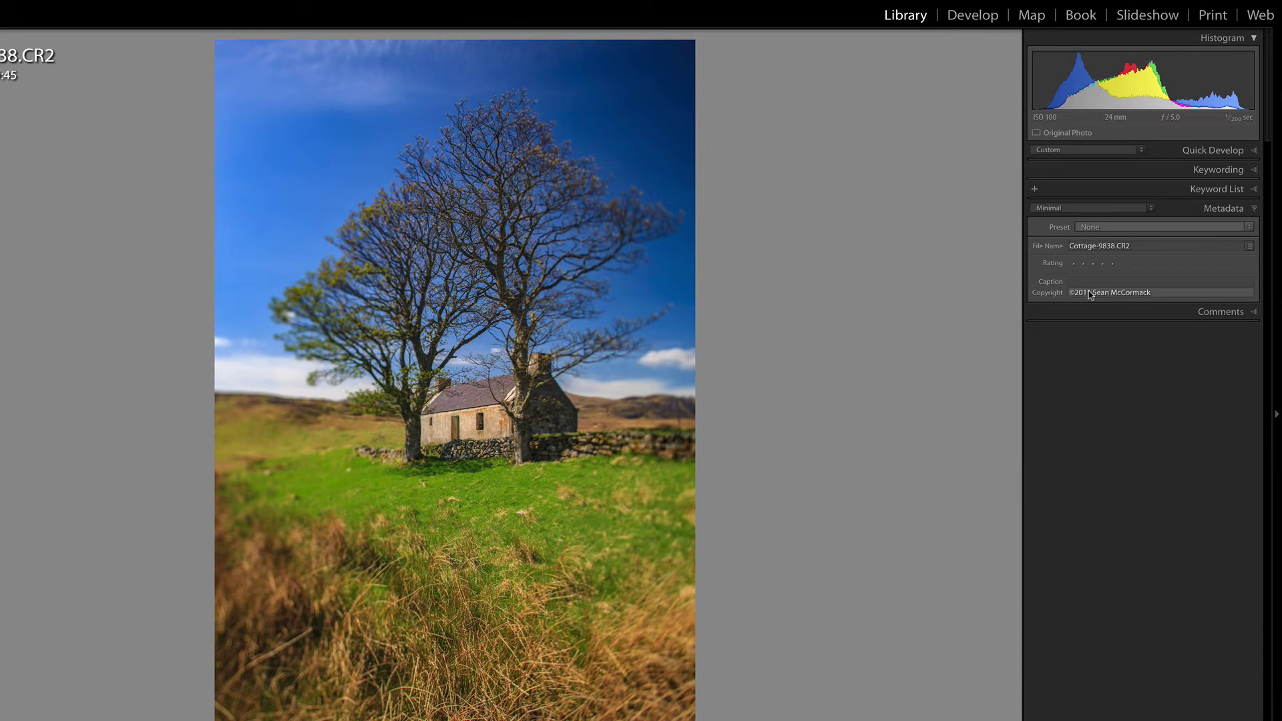
pyautogui.click(1064, 207)
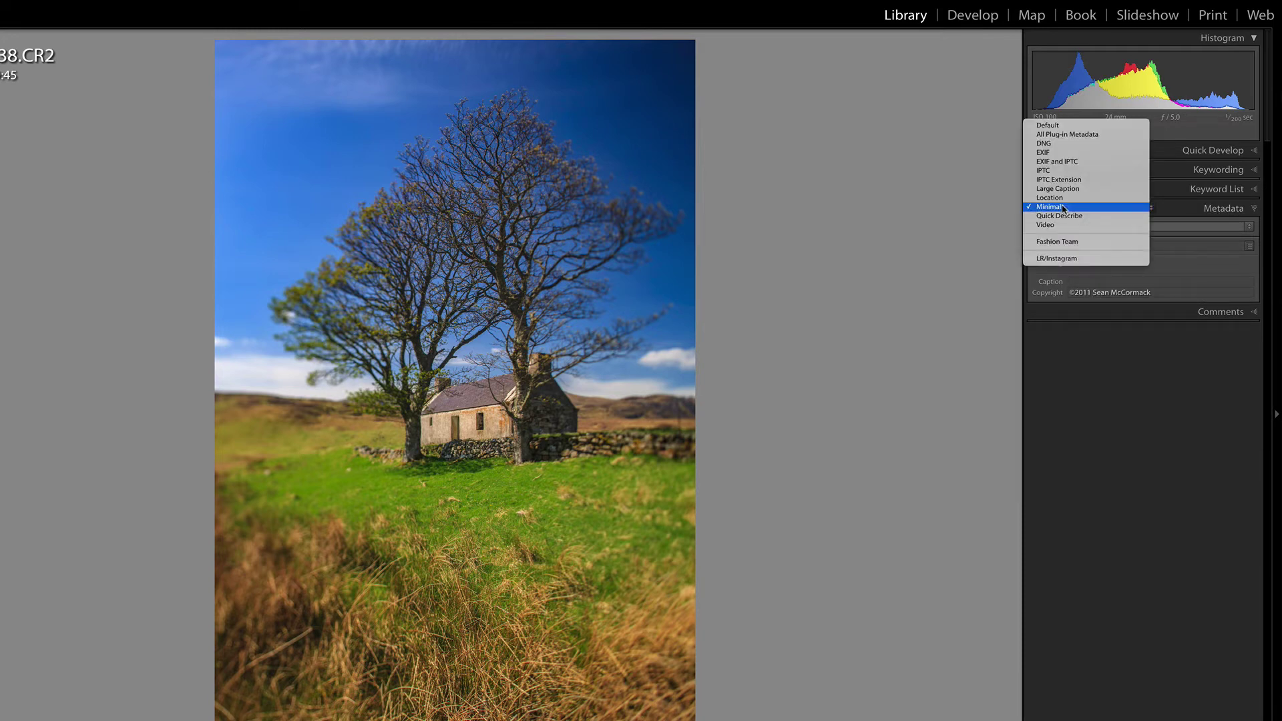
pyautogui.click(1084, 145)
pyautogui.click(1068, 206)
pyautogui.click(1066, 198)
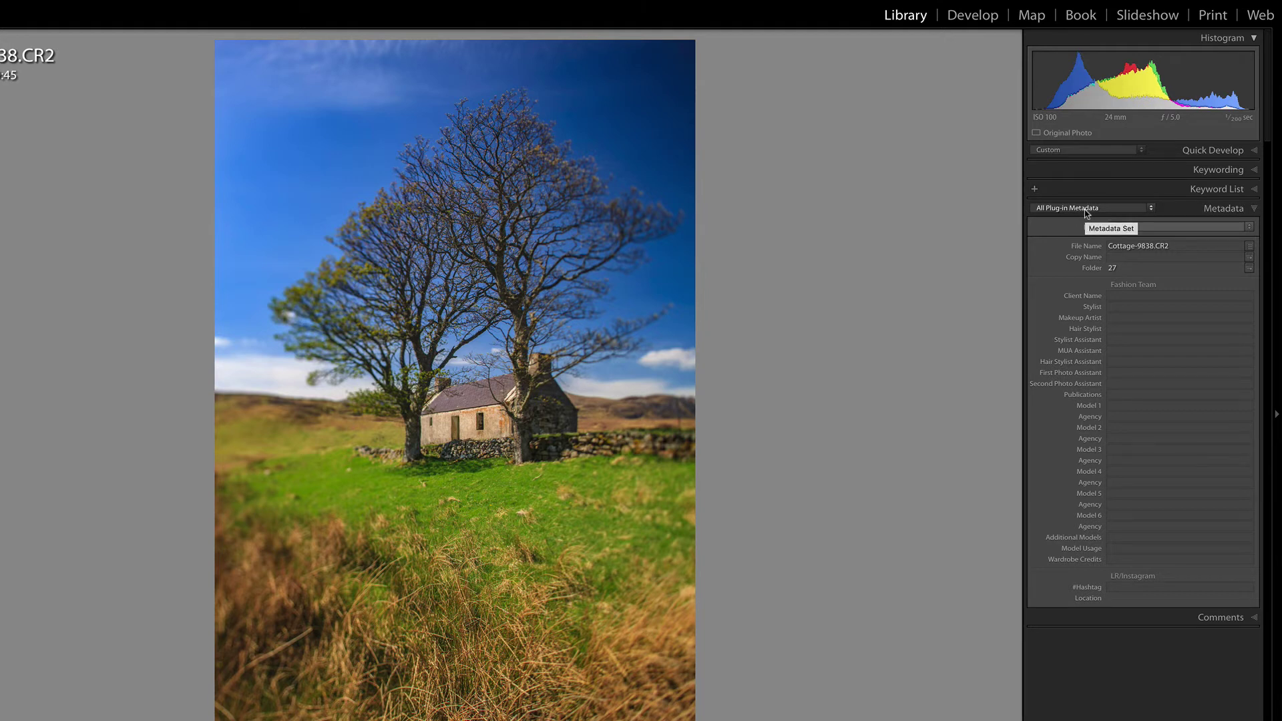
pyautogui.click(1121, 587)
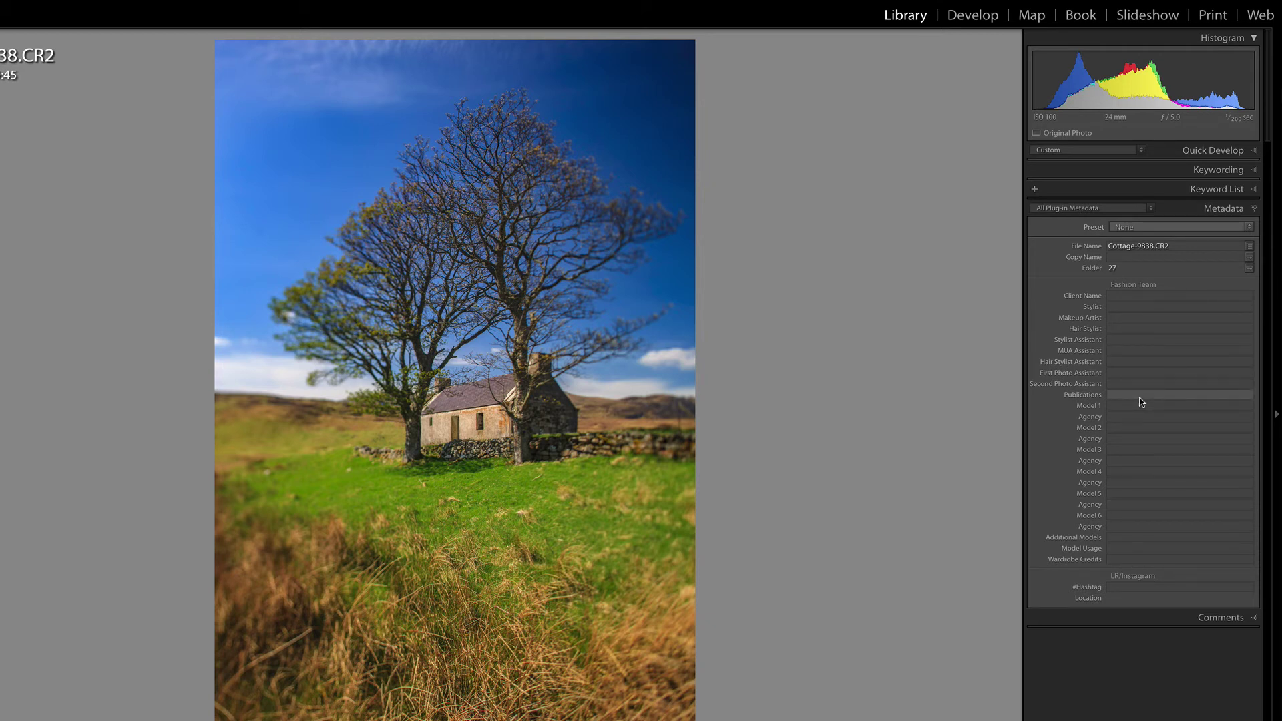
# Cycle the view set through Location and Video, ending on Quick Describe
pyautogui.click(1082, 209)
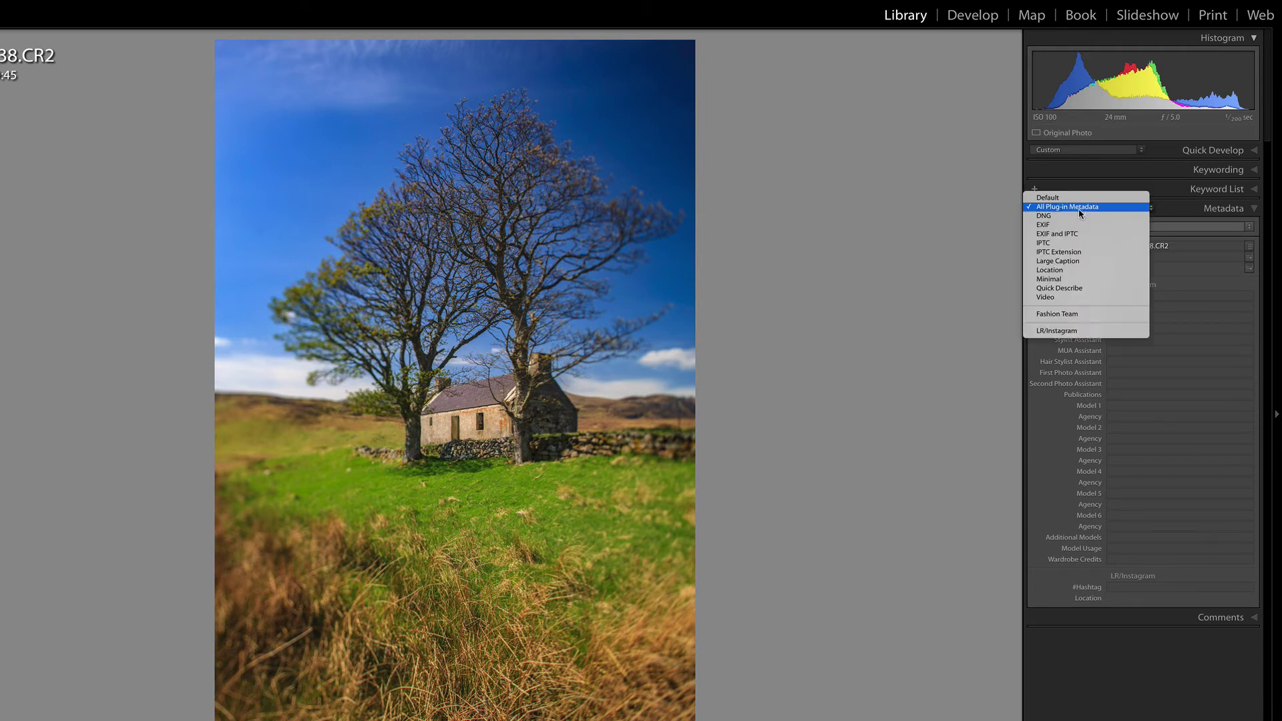
pyautogui.click(1083, 271)
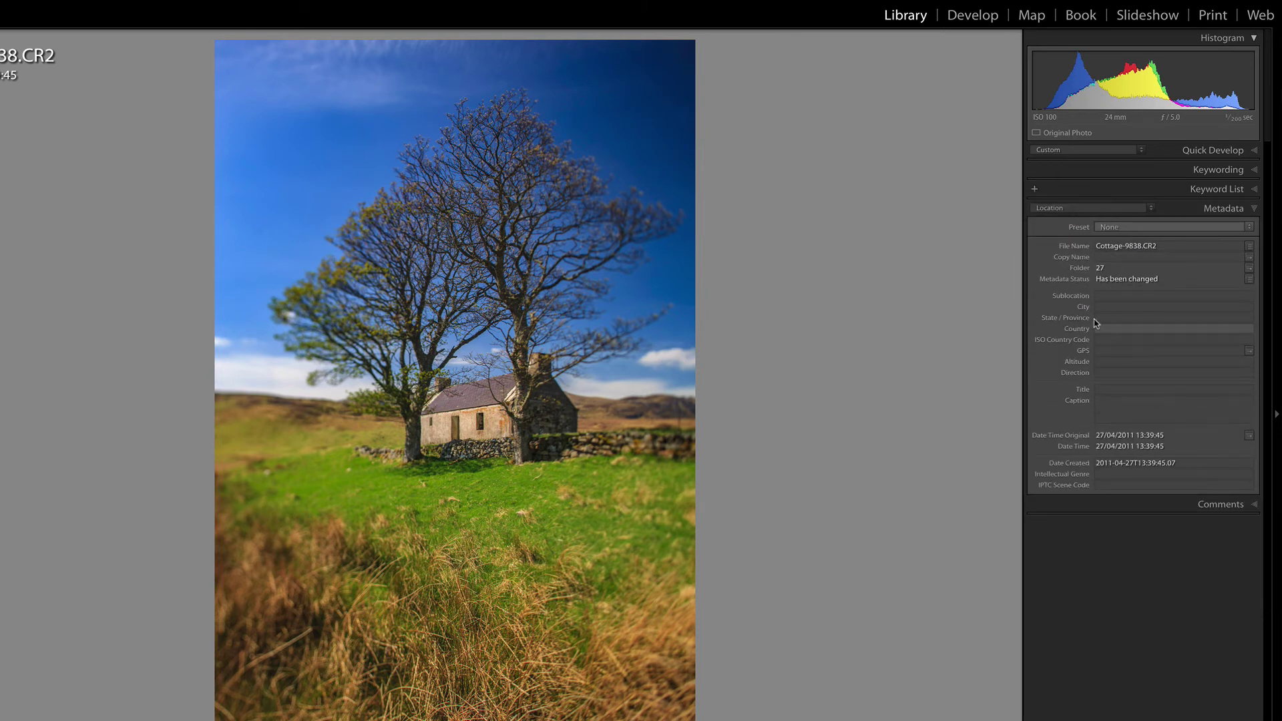
pyautogui.click(1077, 209)
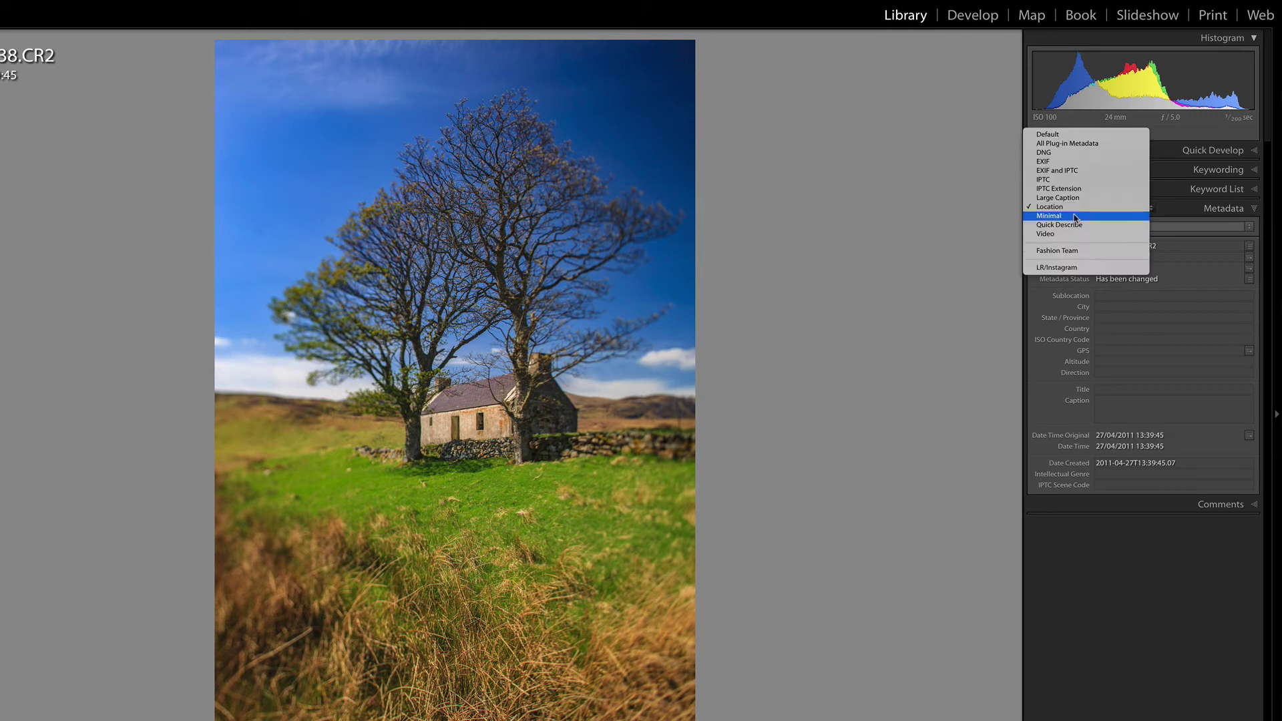
pyautogui.click(1075, 233)
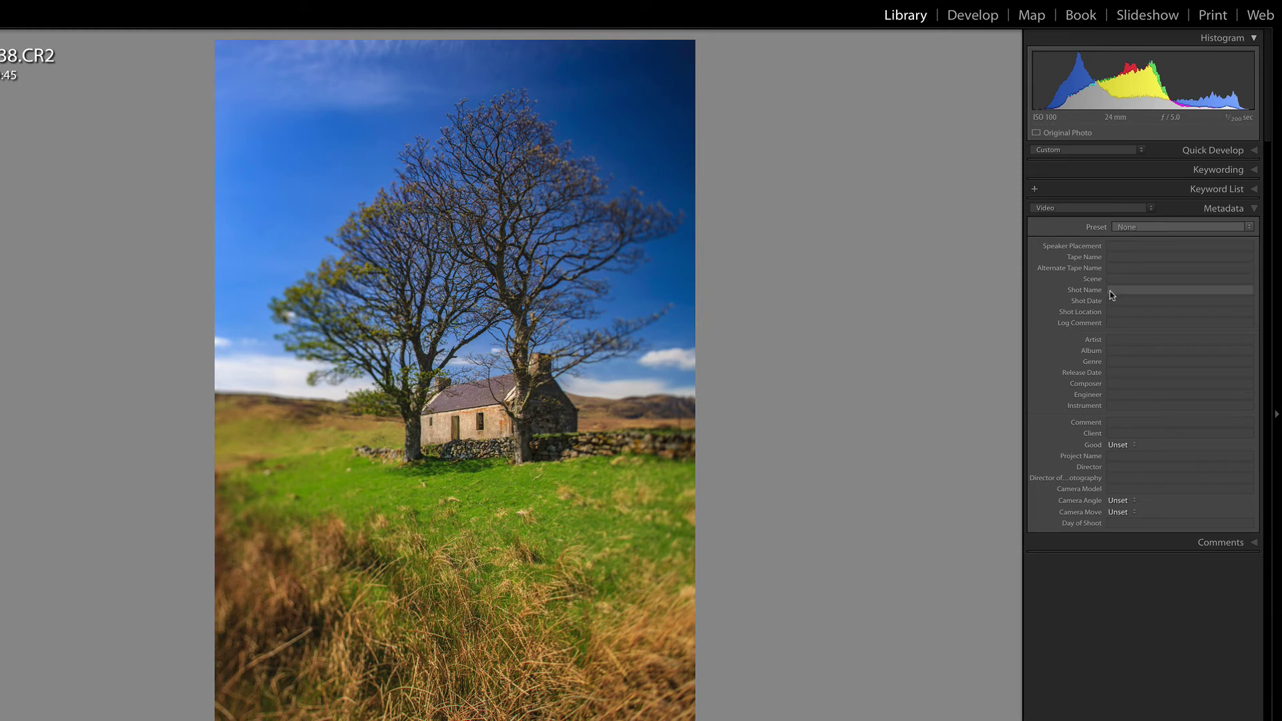
pyautogui.click(1067, 209)
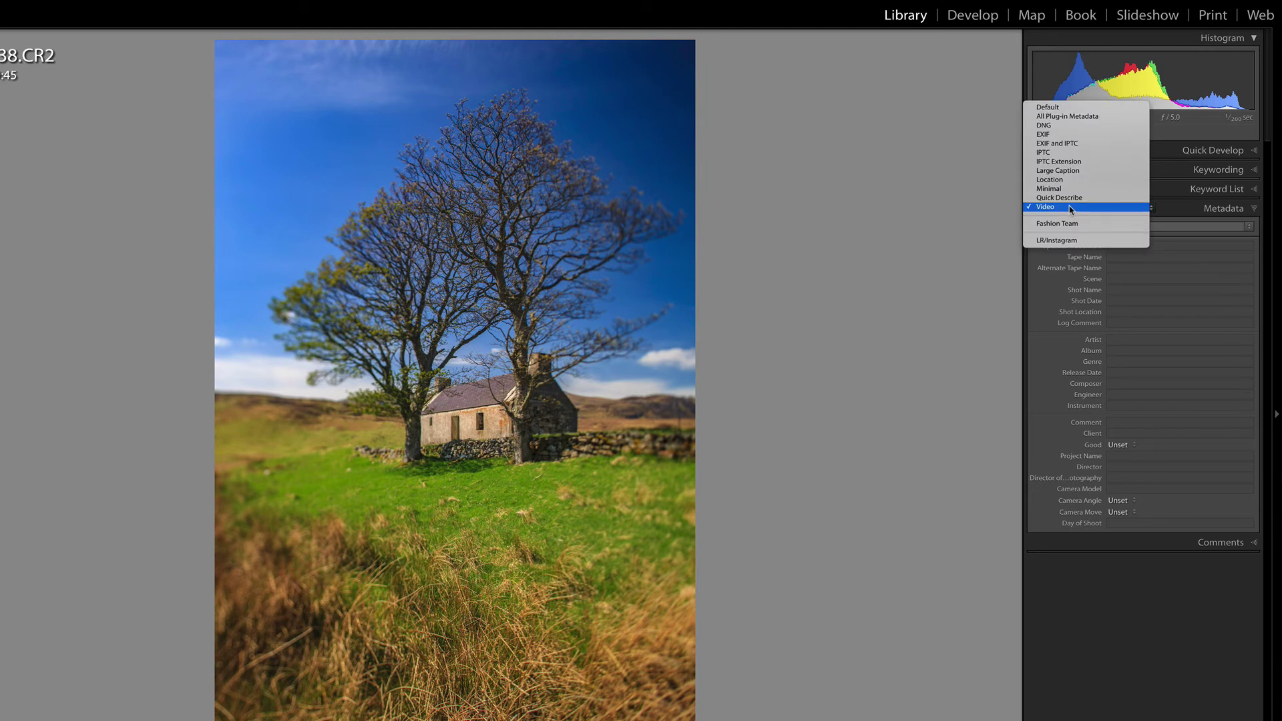
pyautogui.click(1076, 199)
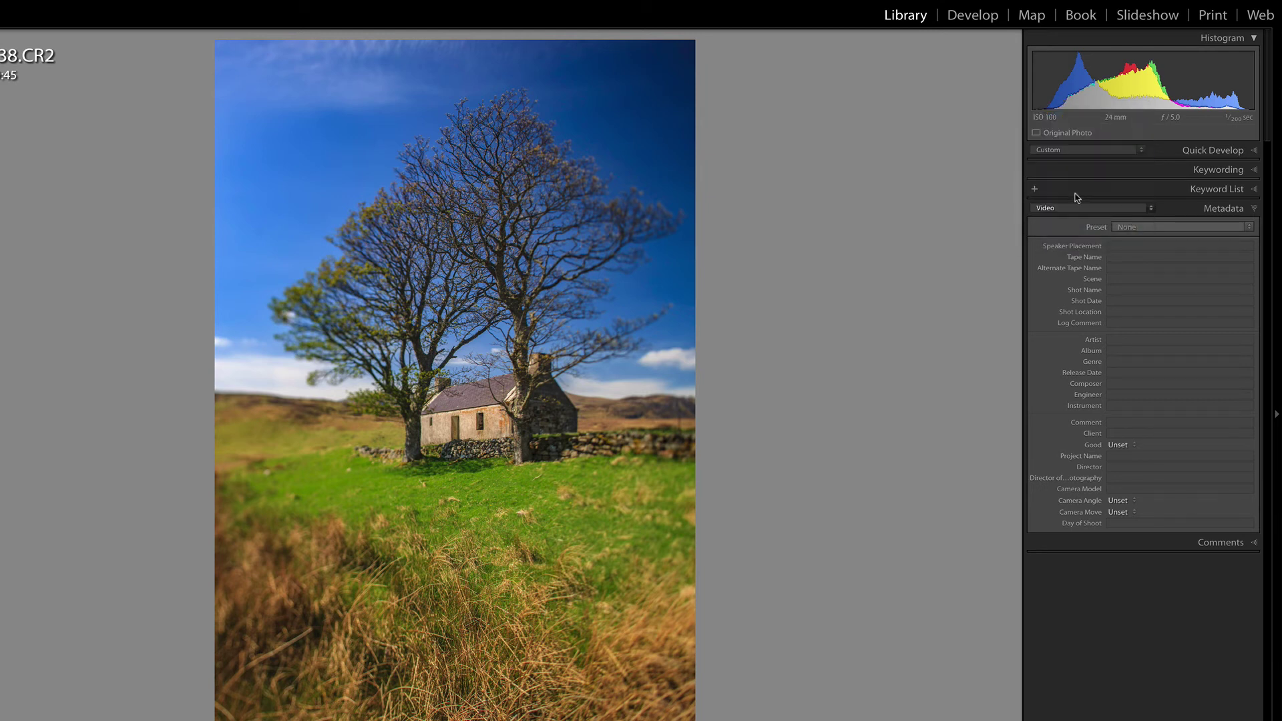